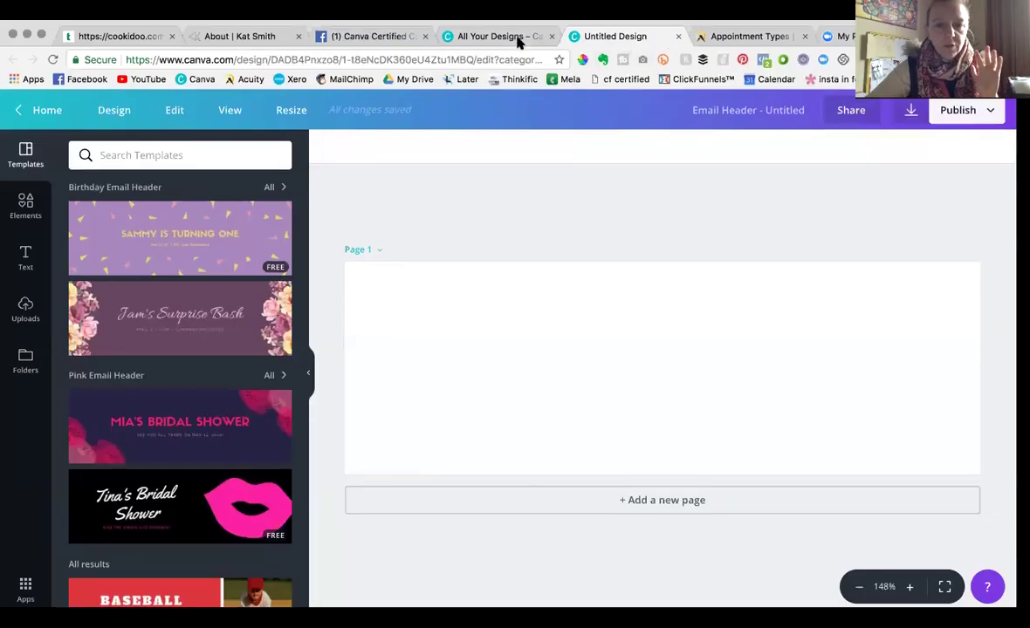
Open the old 1200×400 px BERTA logo design from All Your Designs in a new tab.
left_click(518, 37)
scroll(551, 507, "down", 5)
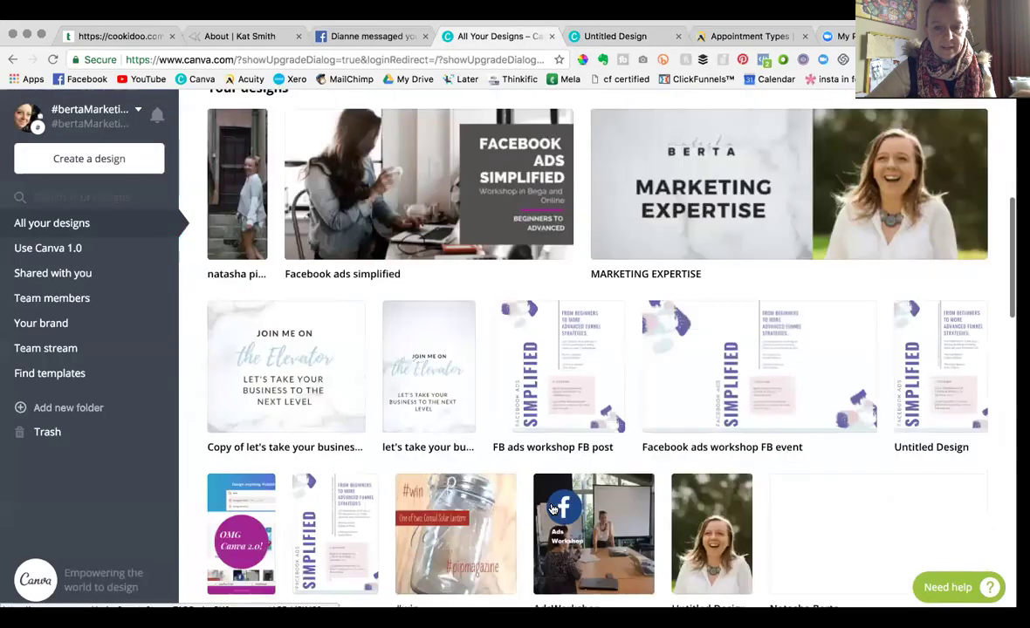
scroll(551, 509, "down", 10)
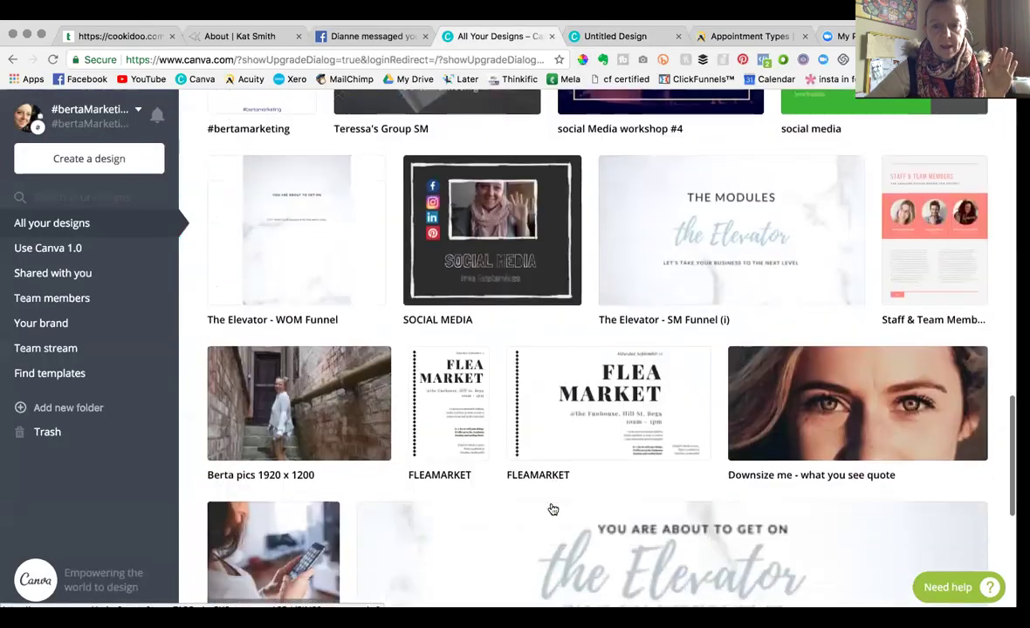
scroll(552, 509, "down", 8)
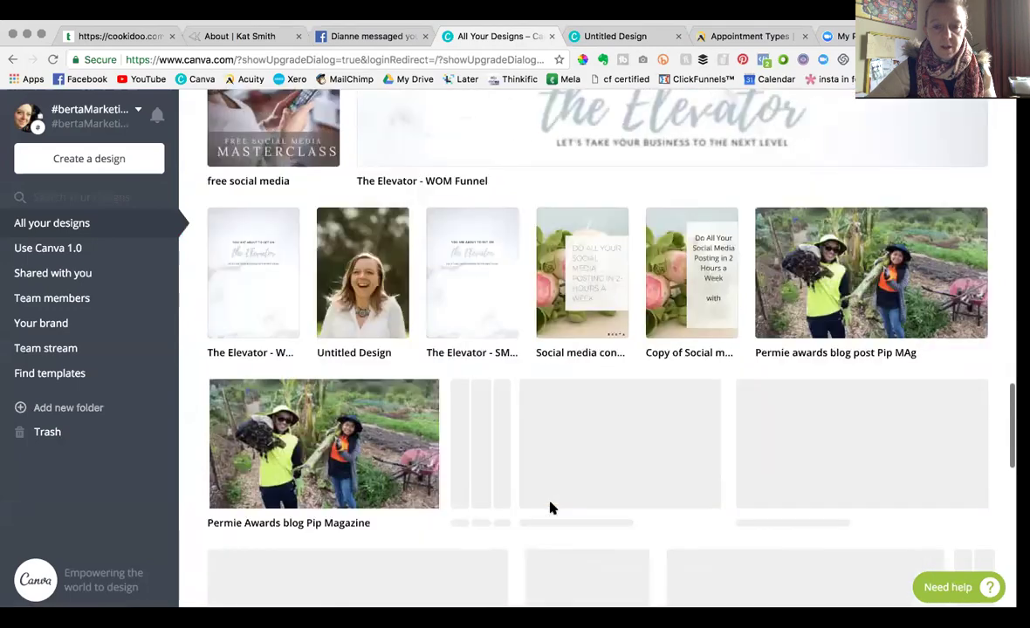
scroll(551, 508, "down", 4)
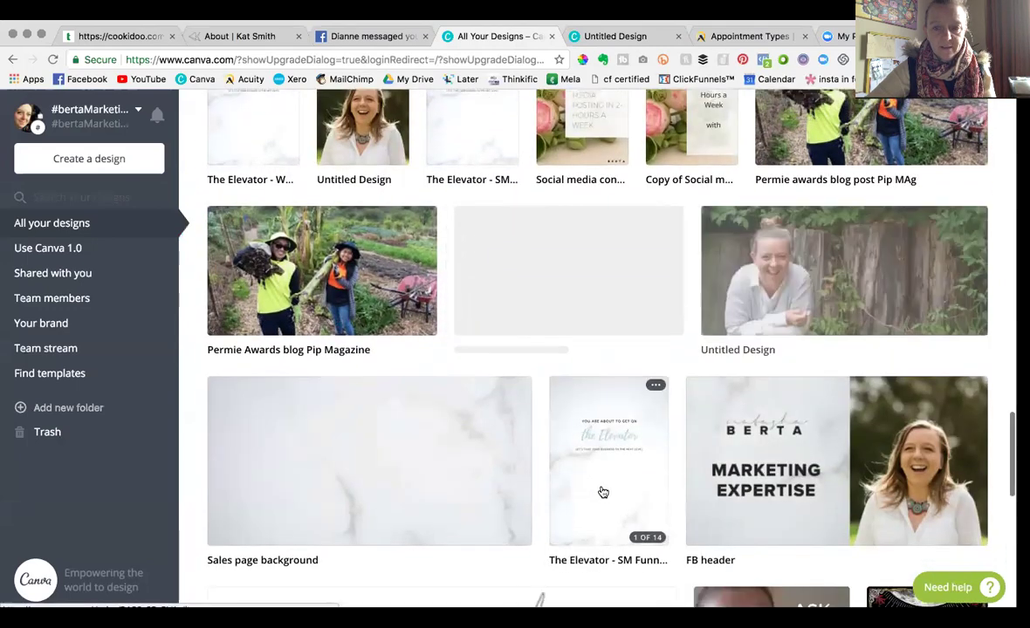
scroll(602, 493, "down", 5)
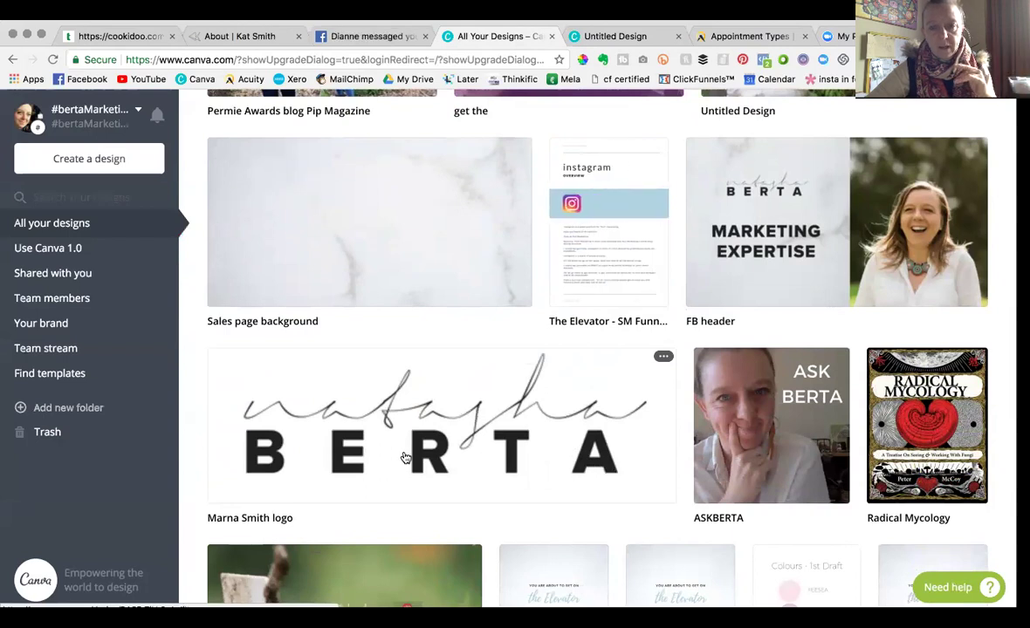
left_click(405, 458)
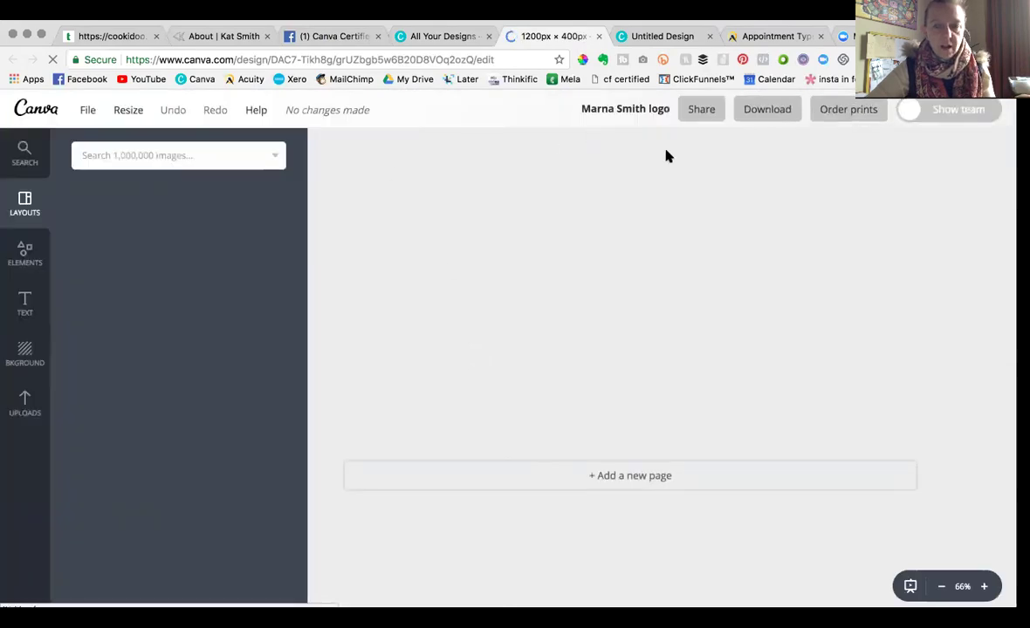
Close the BERTA logo design's tab and return to the blank Email Header page.
left_click(665, 37)
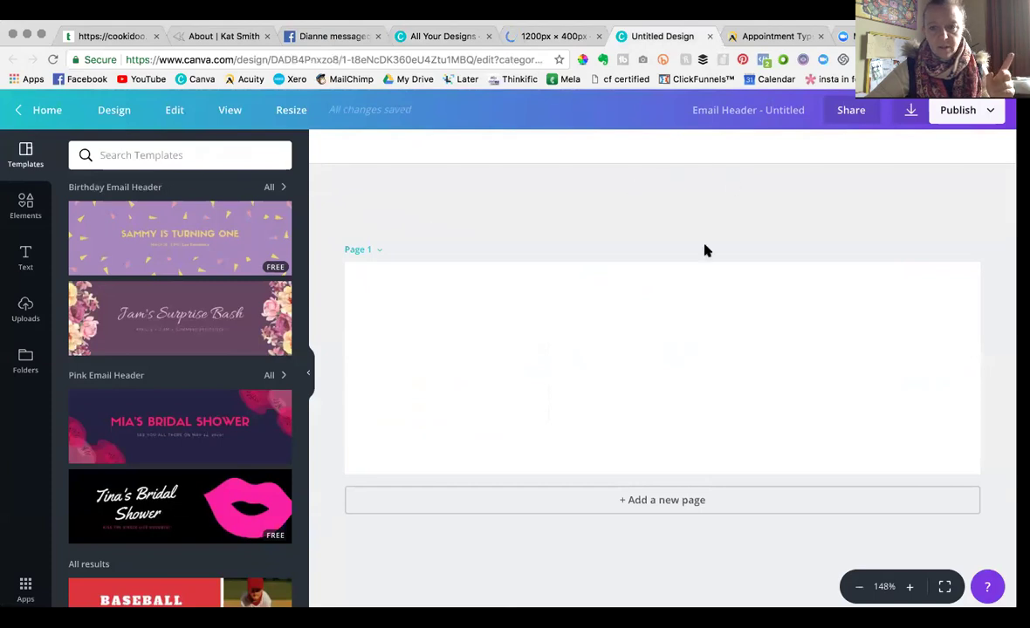
left_click(607, 352)
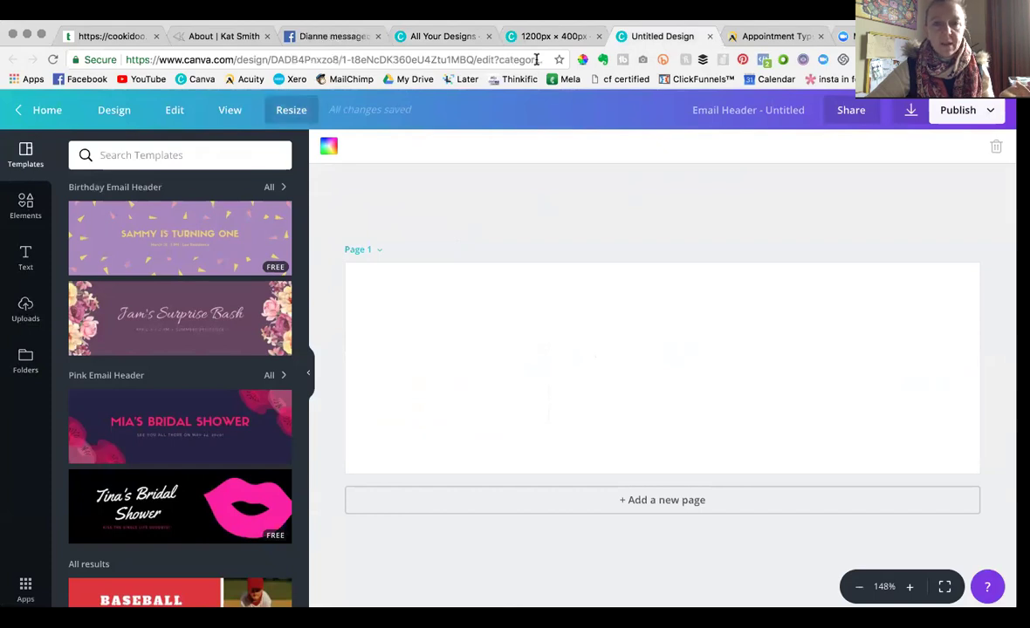
left_click(552, 36)
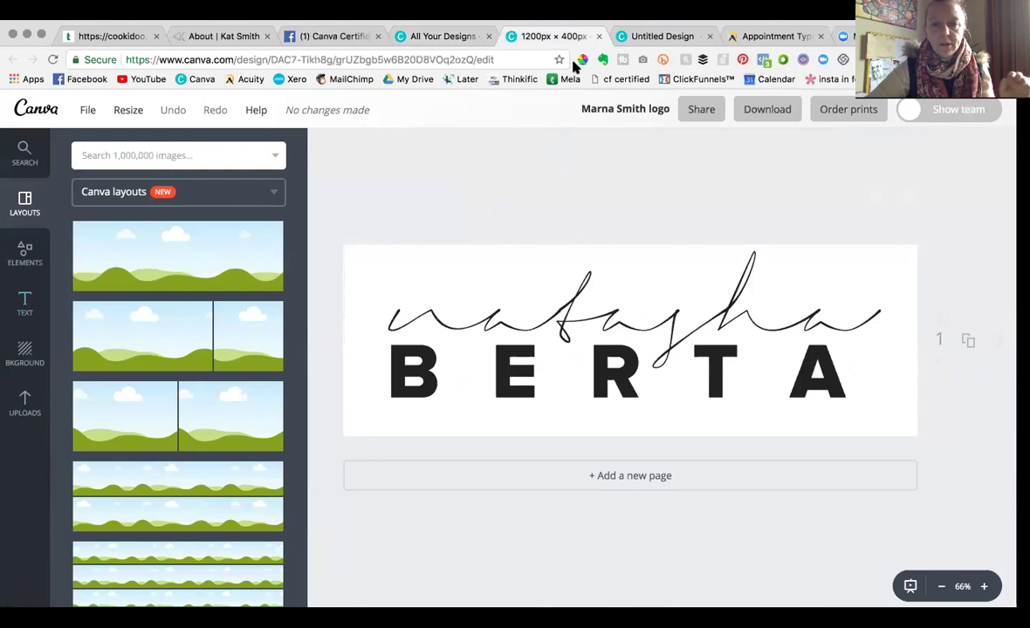
left_click(599, 36)
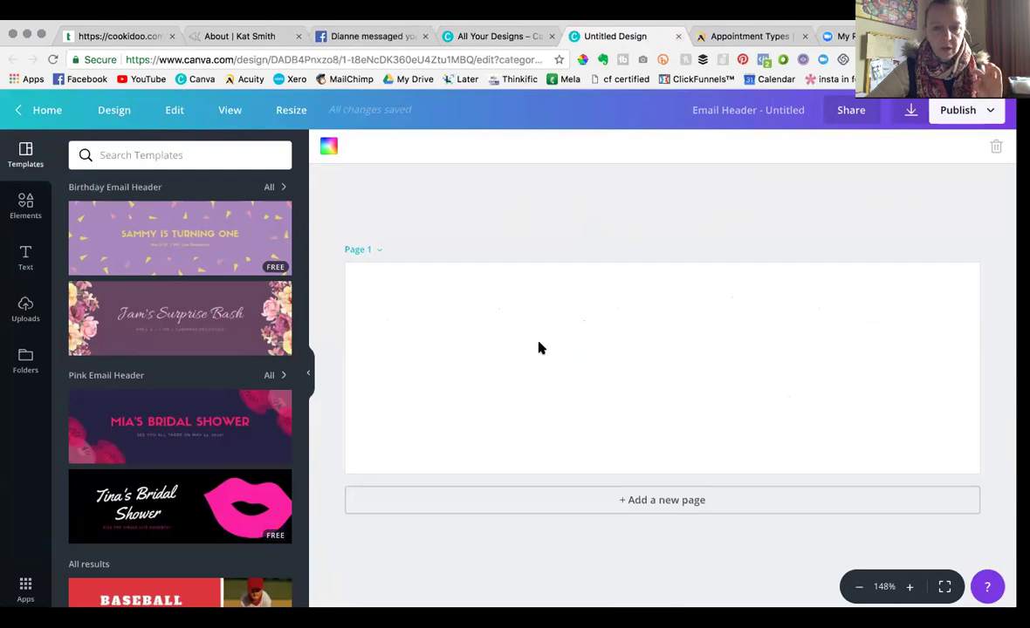
left_click(488, 37)
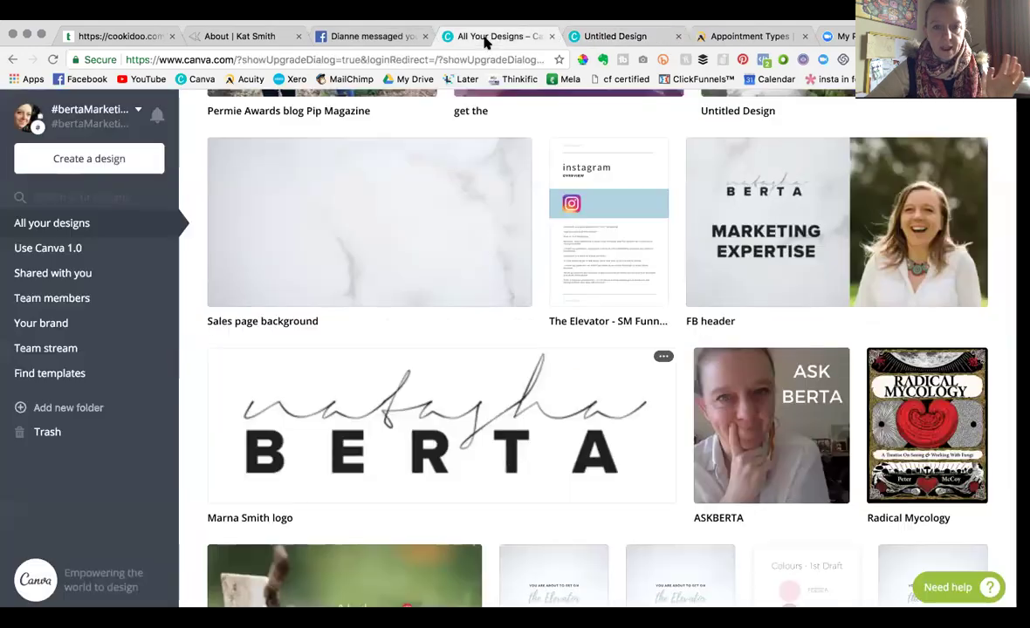
scroll(471, 380, "up", 5)
scroll(471, 381, "up", 10)
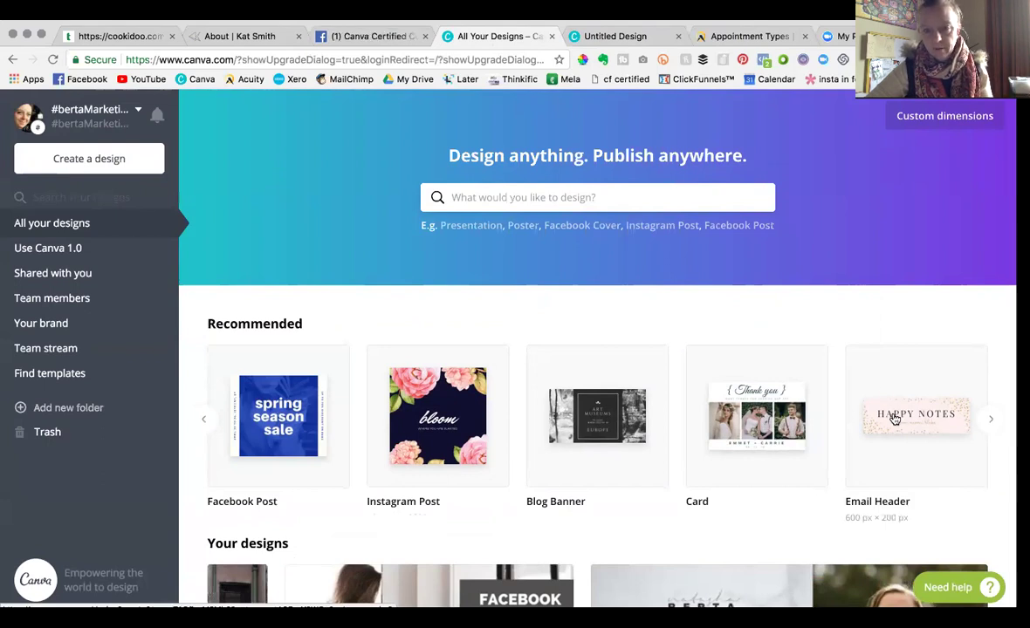
scroll(881, 329, "down", 1)
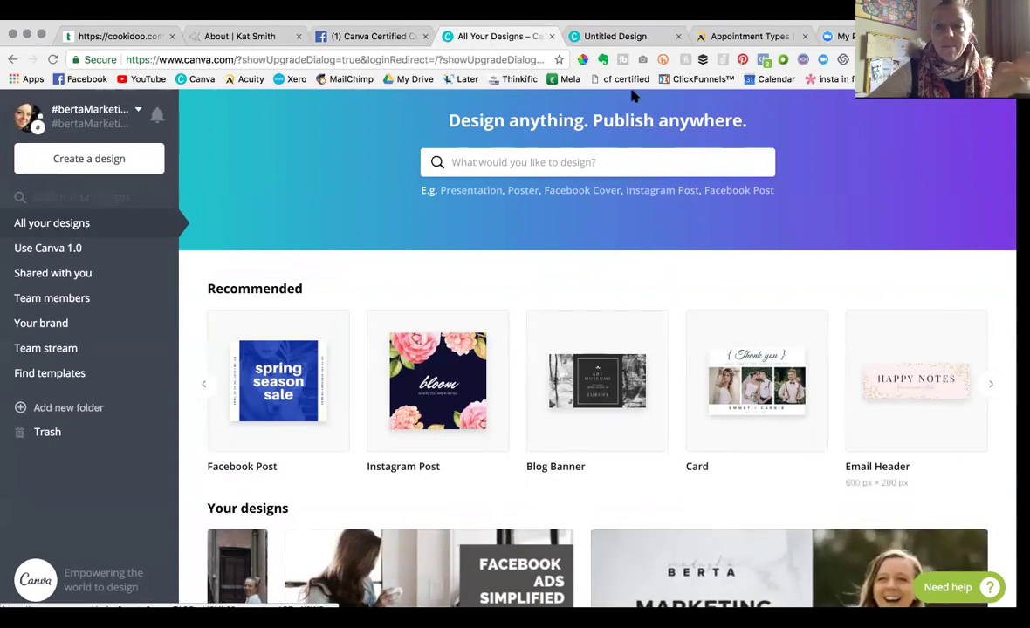
left_click(620, 39)
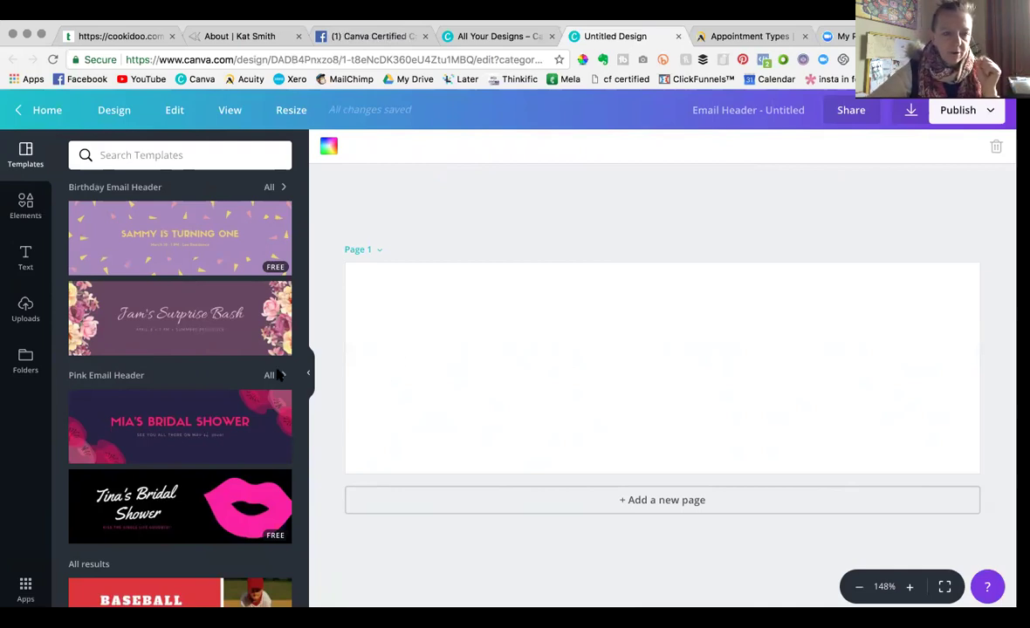
Show the Folders panel and scroll past the photo folders to the All your designs folder.
left_click(27, 361)
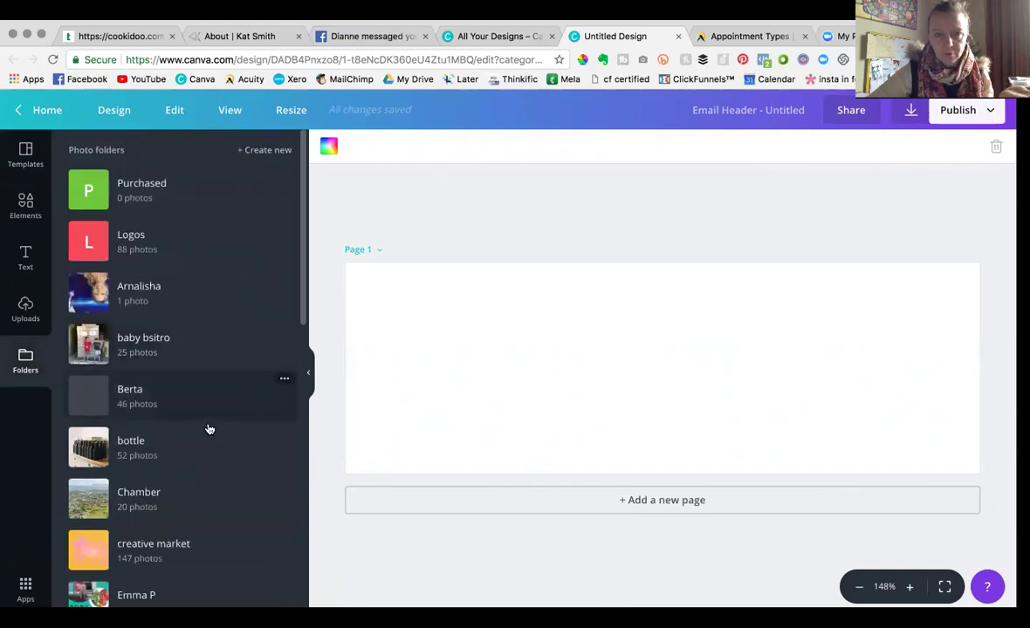
scroll(202, 431, "down", 10)
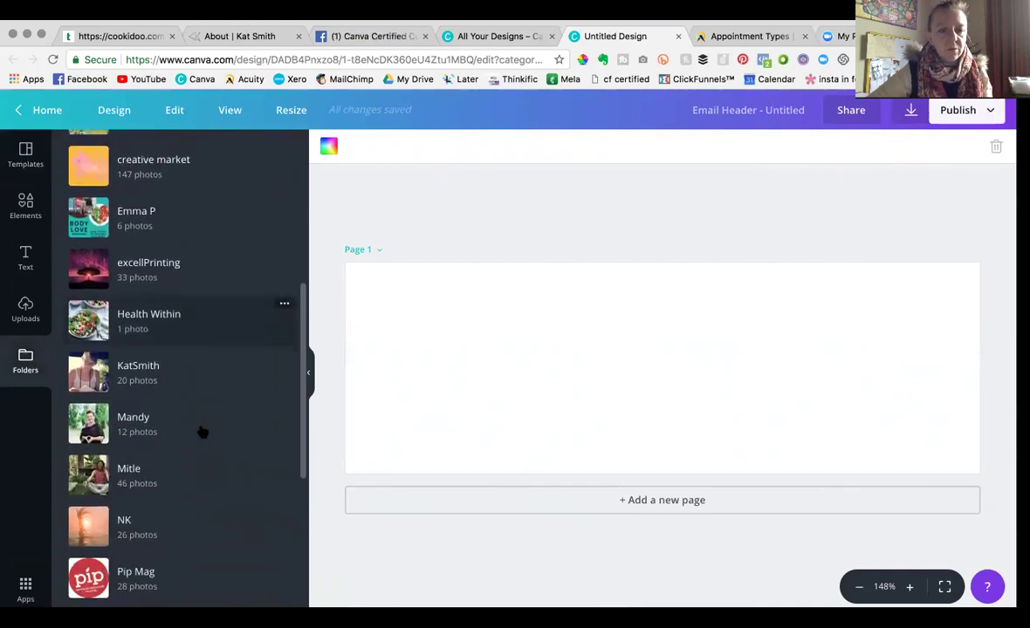
scroll(202, 431, "down", 9)
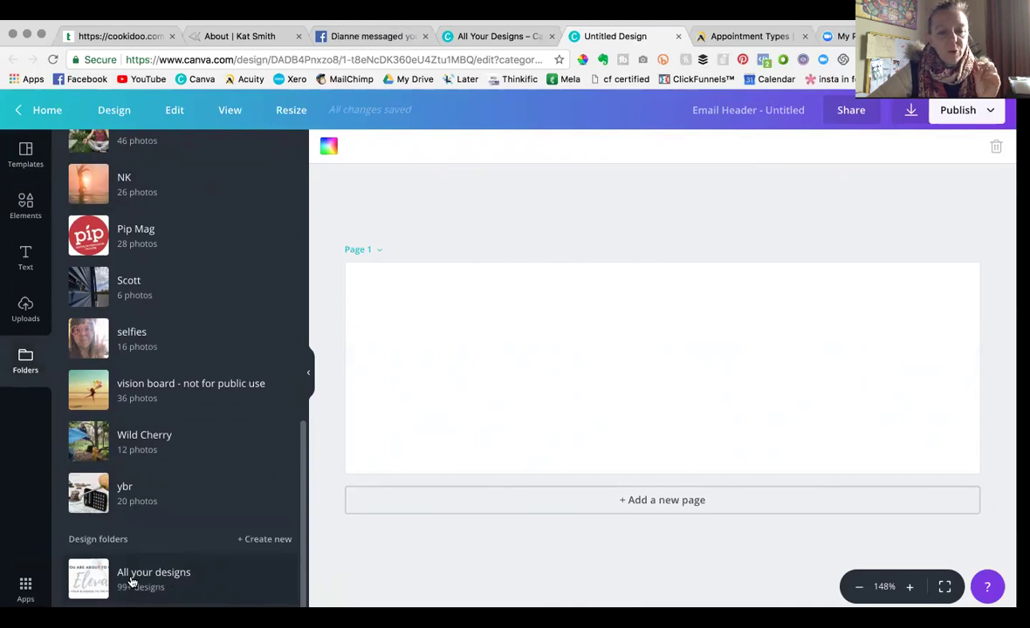
Browse All your designs, preview the social design's pages, then choose the BERTA logo for the page.
left_click(131, 581)
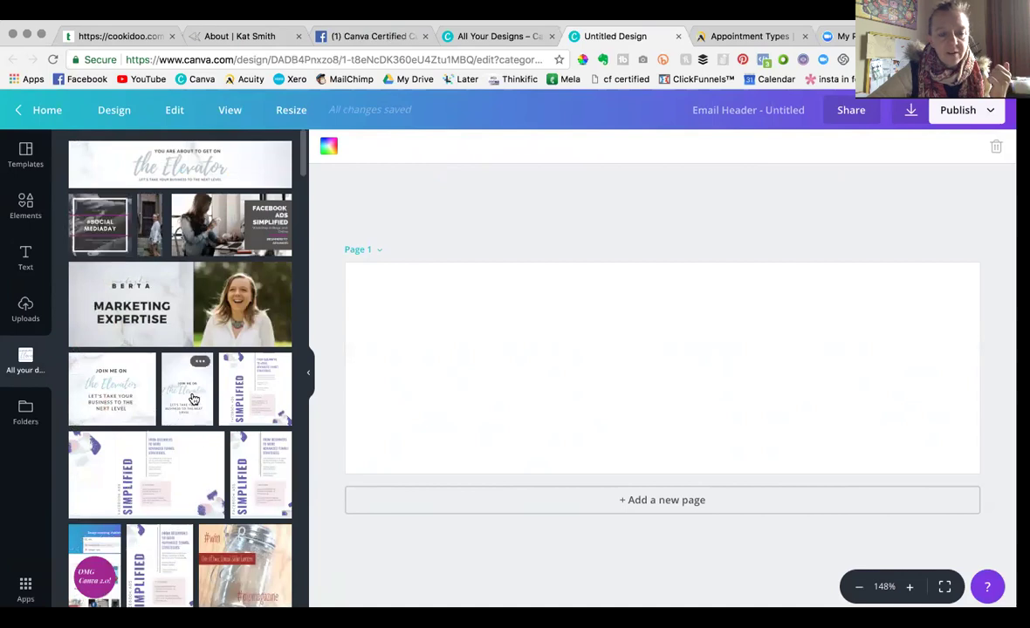
scroll(194, 399, "down", 5)
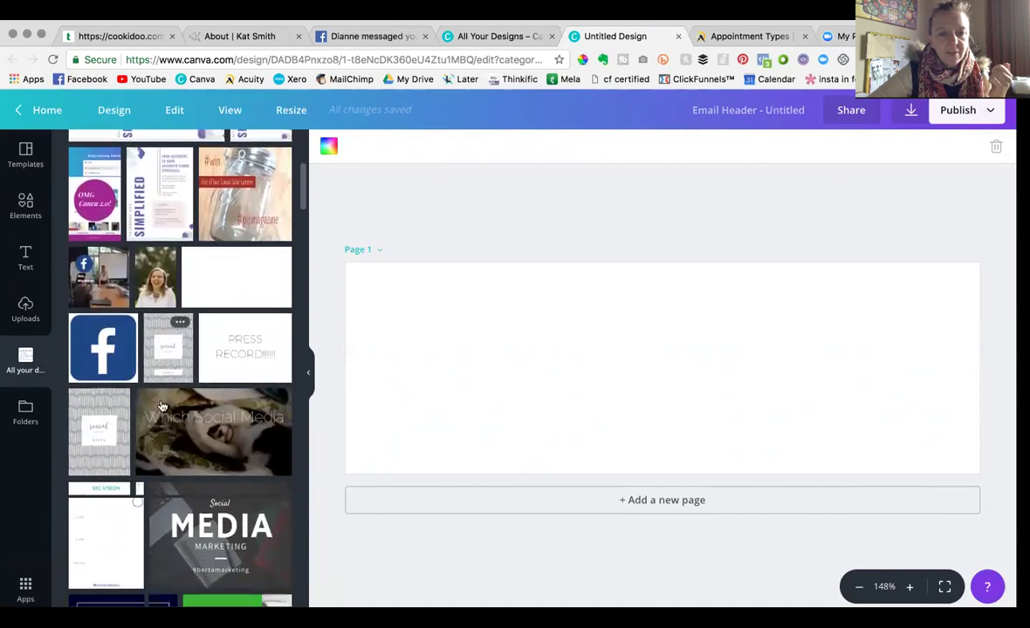
left_click(98, 417)
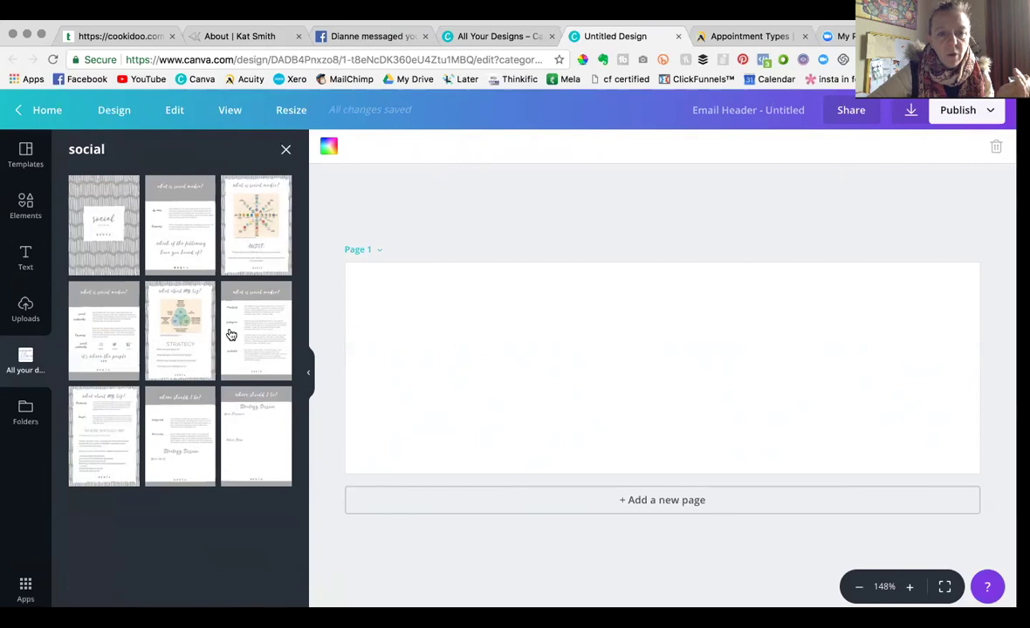
left_click(286, 151)
scroll(212, 423, "down", 5)
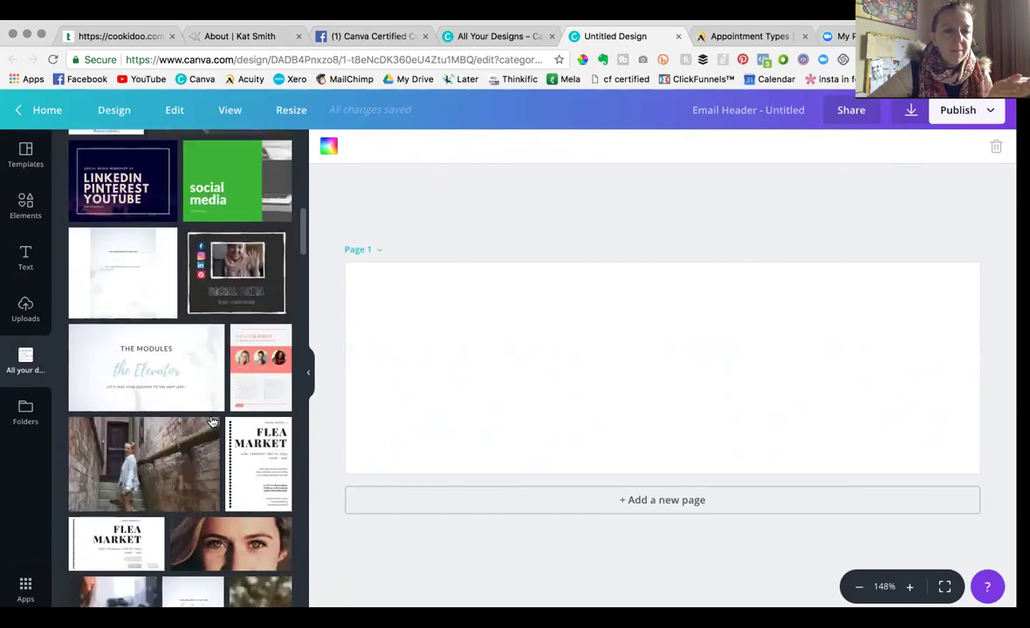
scroll(213, 423, "down", 12)
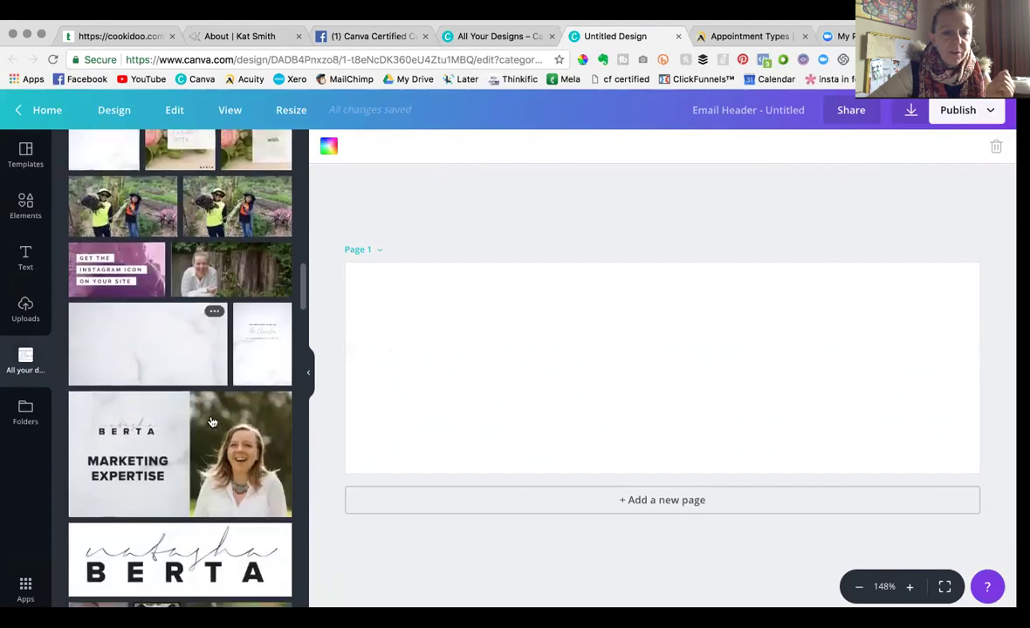
scroll(212, 422, "down", 1)
left_click(189, 345)
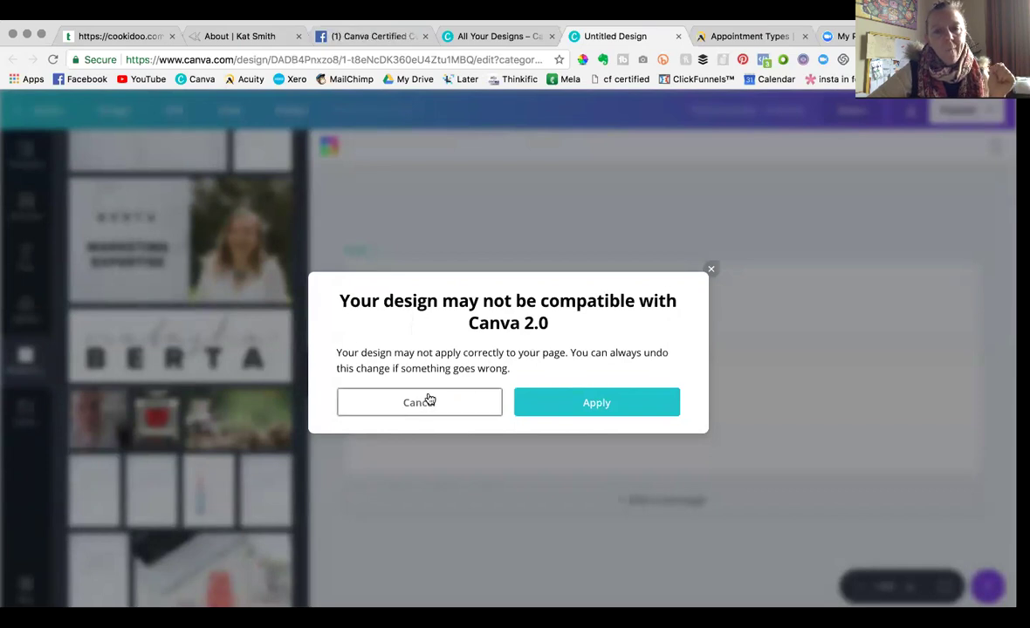
Accept the compatibility warning to import the logo, then open the font list for the natasha text.
left_click(572, 409)
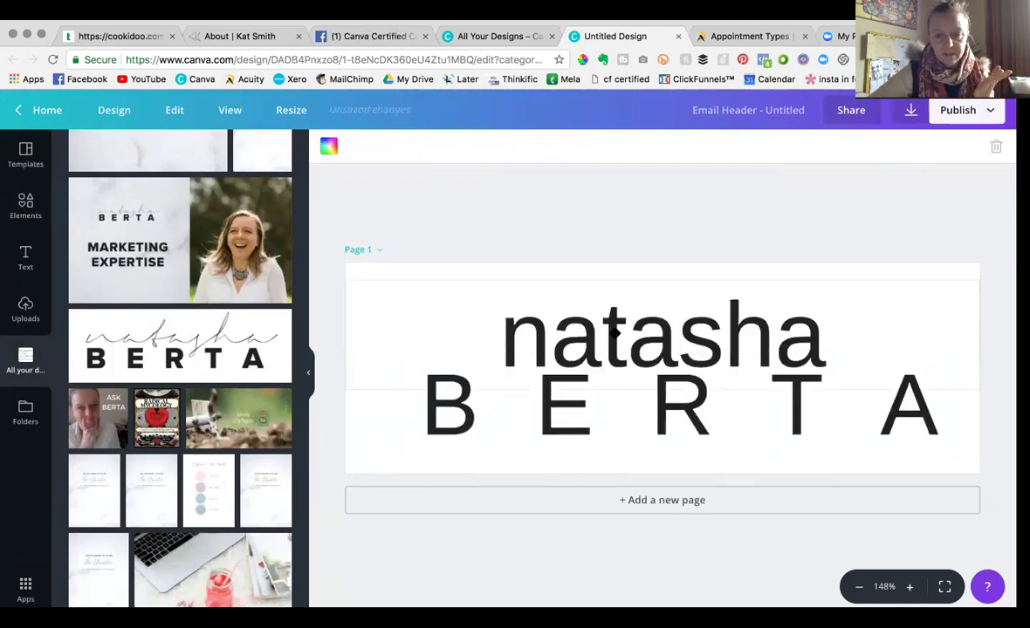
left_click(615, 333)
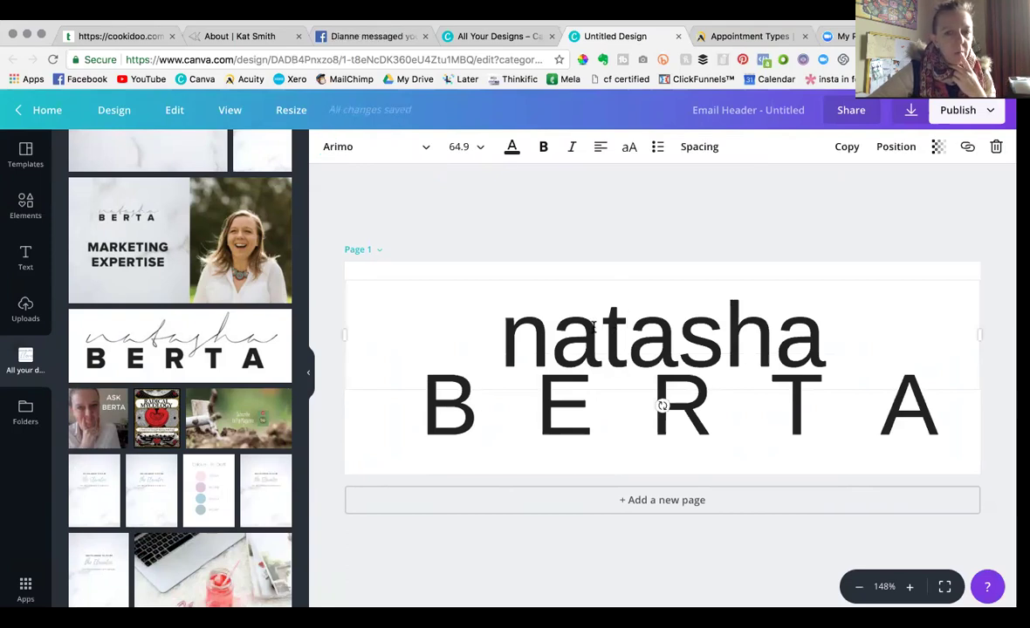
left_click(593, 328)
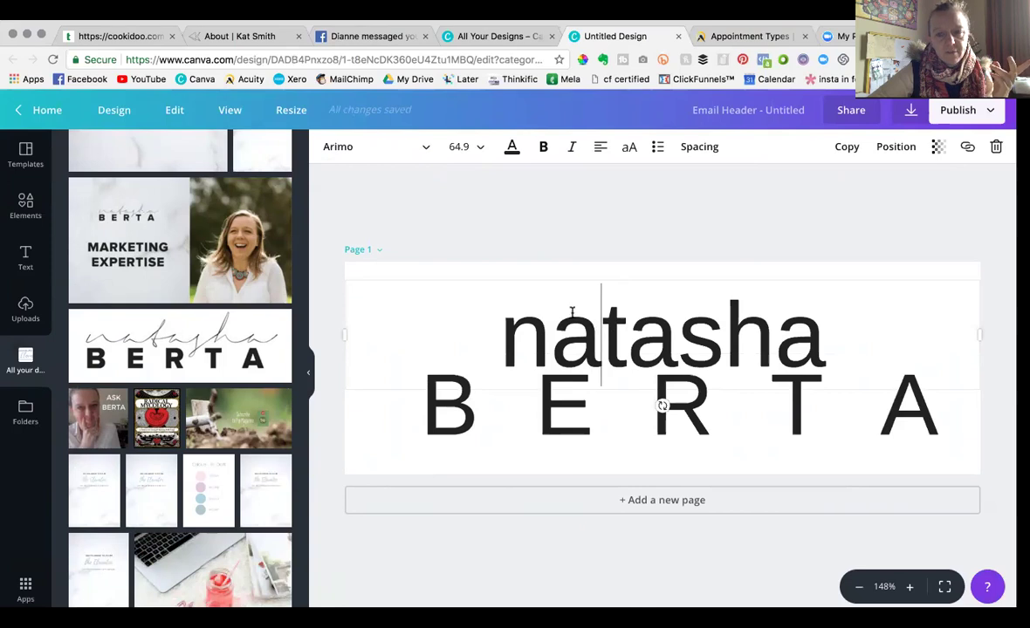
left_click(404, 157)
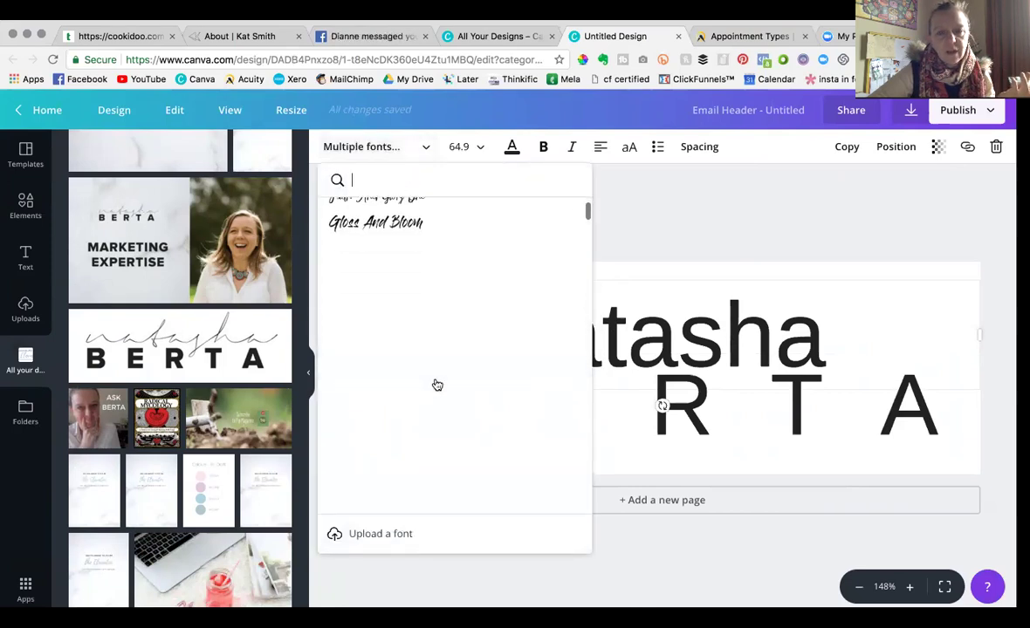
scroll(437, 385, "down", 5)
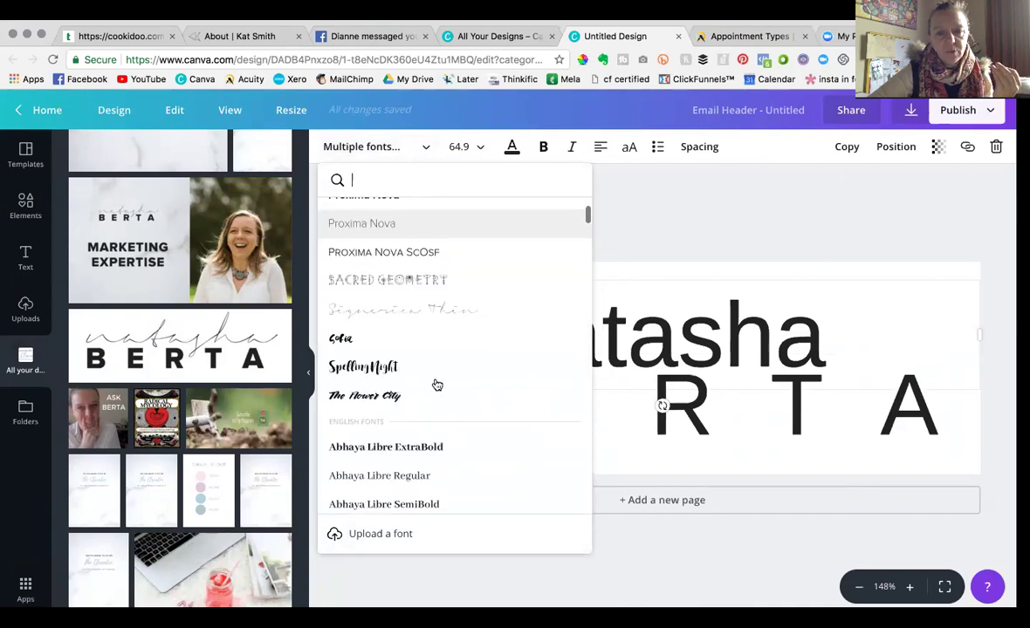
Set natasha to Signerica Thin and the whole BERTA text to Montserrat Light.
left_click(418, 284)
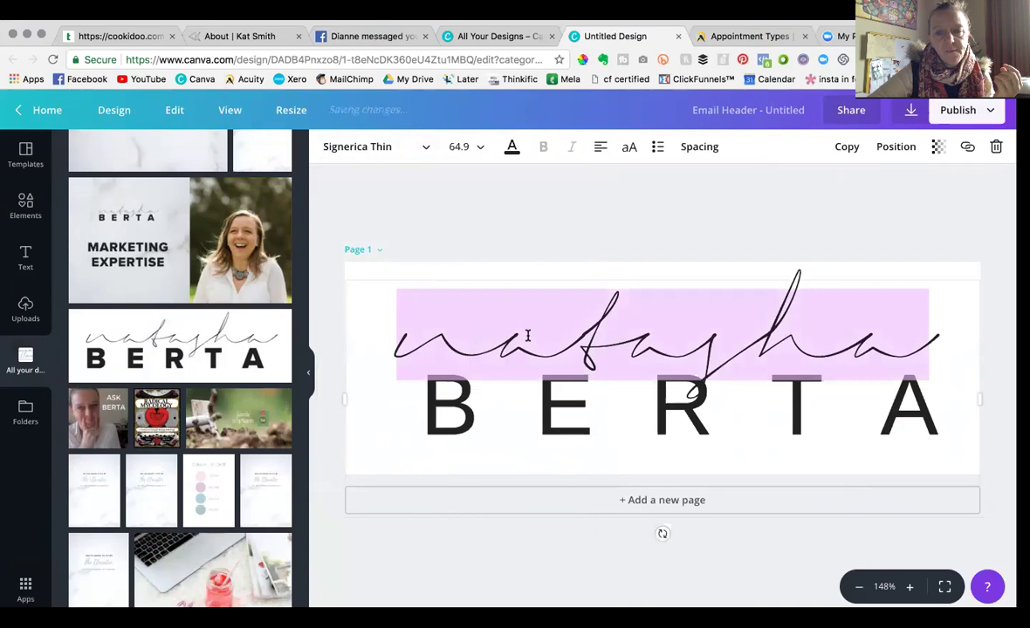
left_click(545, 239)
left_click(545, 393)
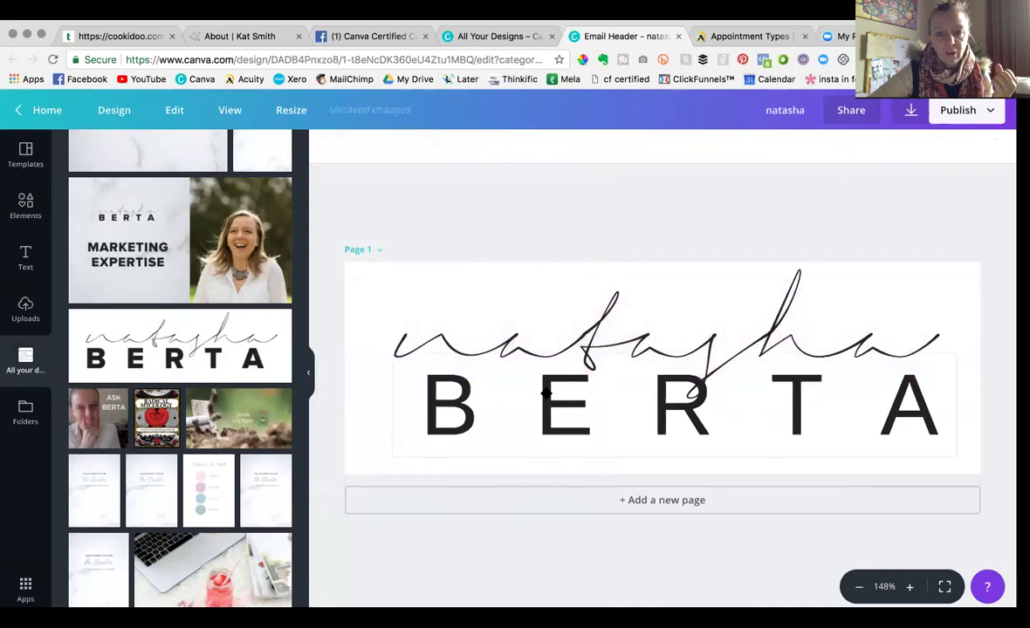
left_click(545, 393)
key("super+a")
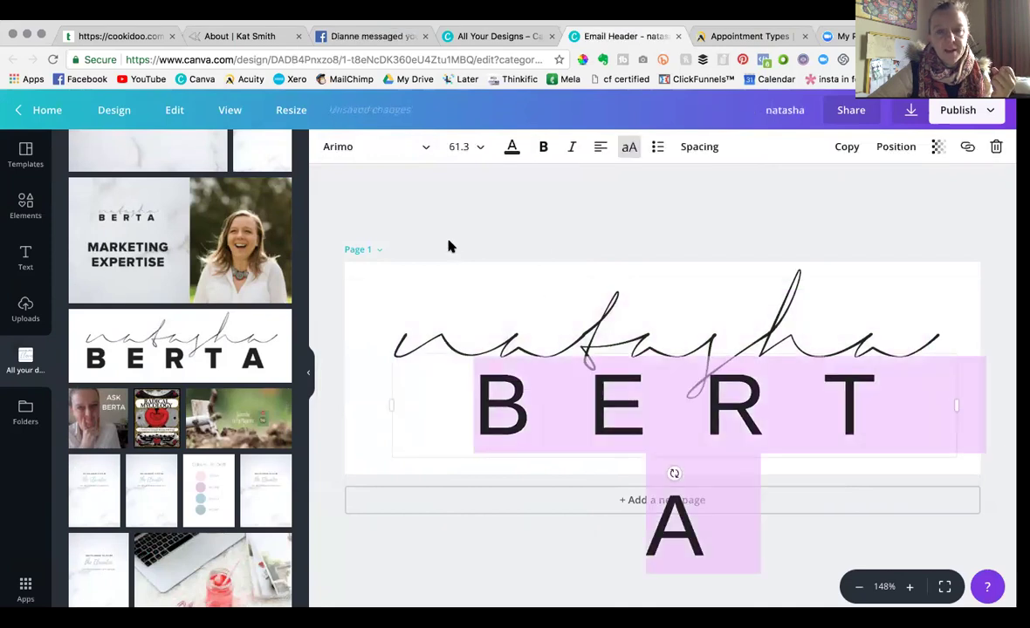
left_click(422, 150)
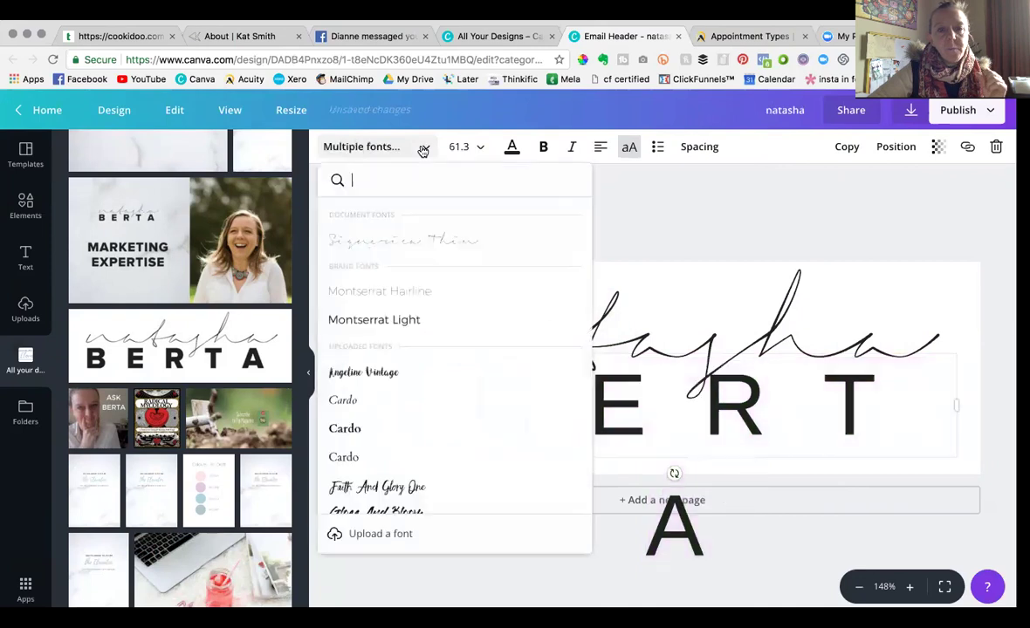
left_click(406, 321)
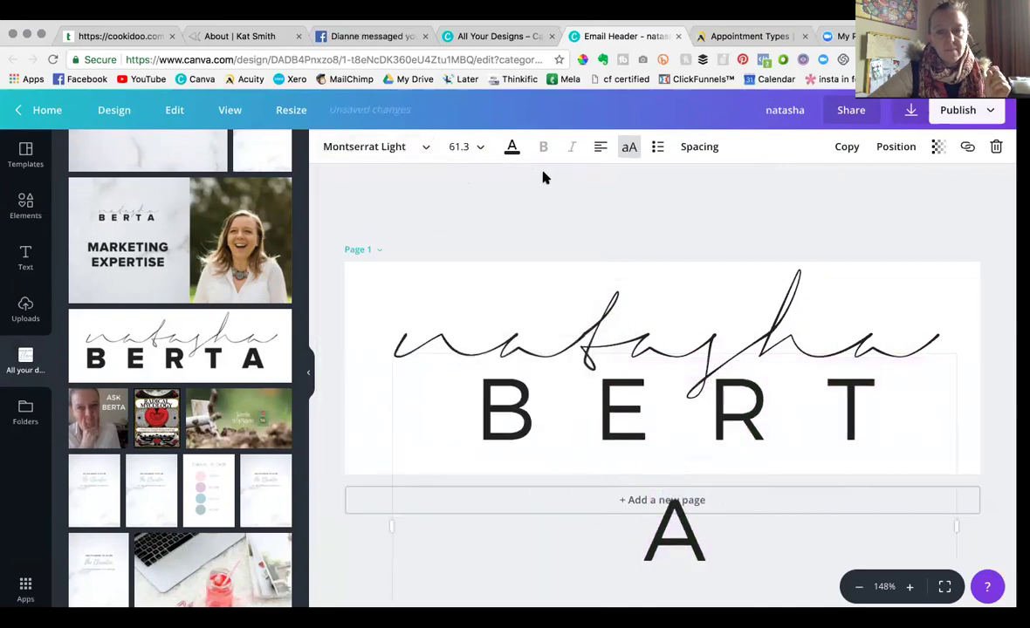
double_click(524, 377)
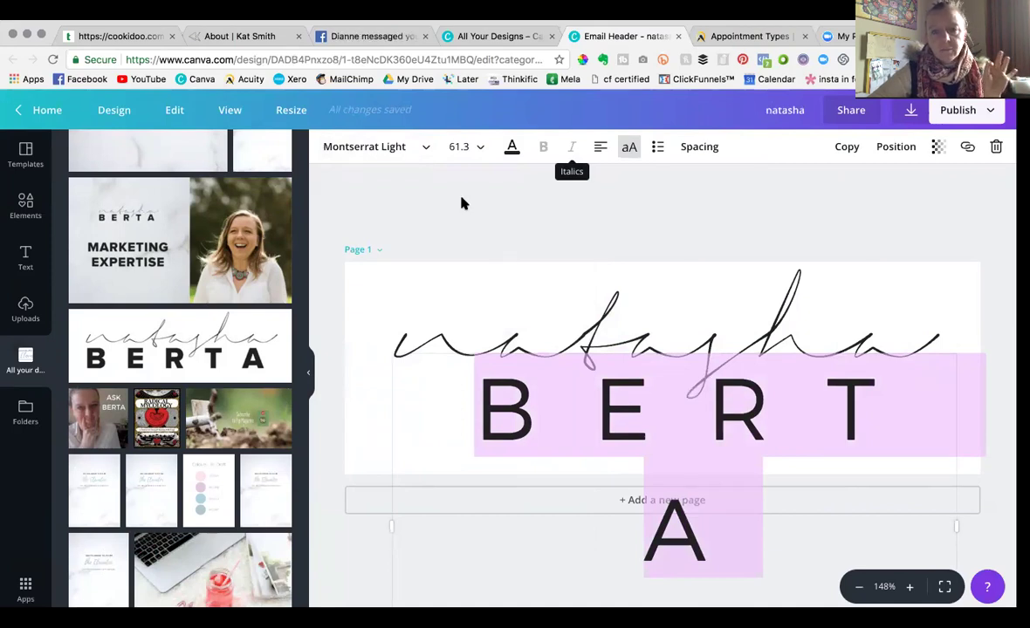
Make BERTA bold Montserrat and widen its text box so all five letters fit on one line.
left_click(423, 150)
scroll(436, 314, "down", 10)
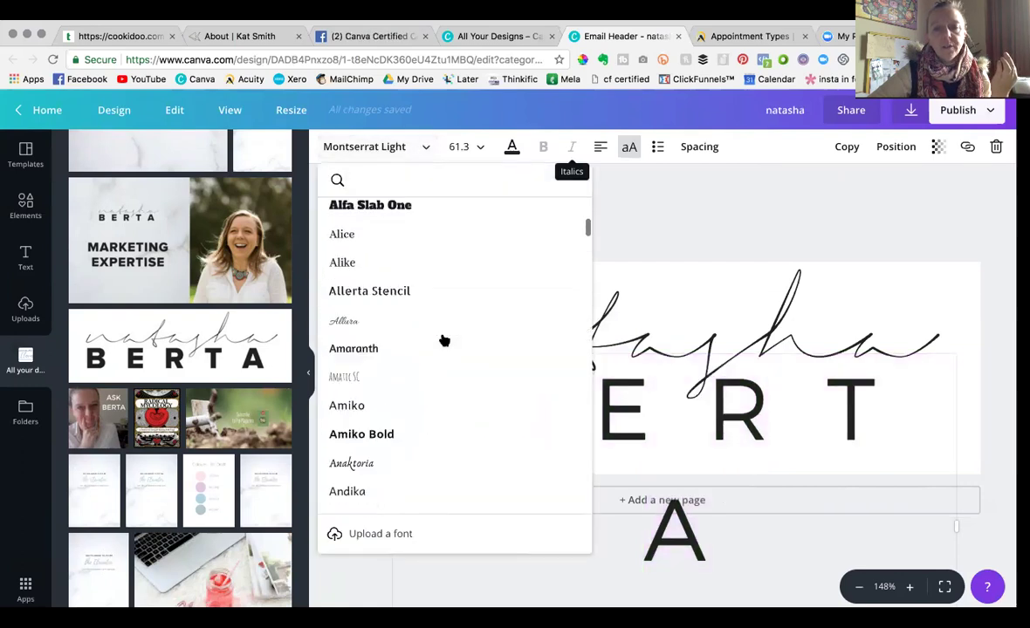
scroll(443, 340, "down", 20)
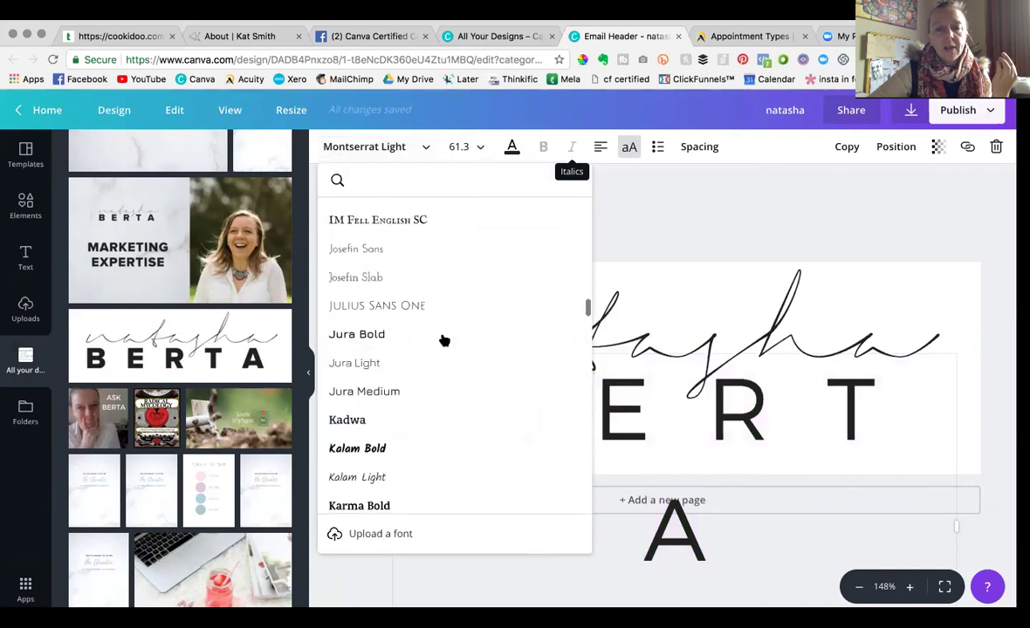
scroll(443, 340, "down", 20)
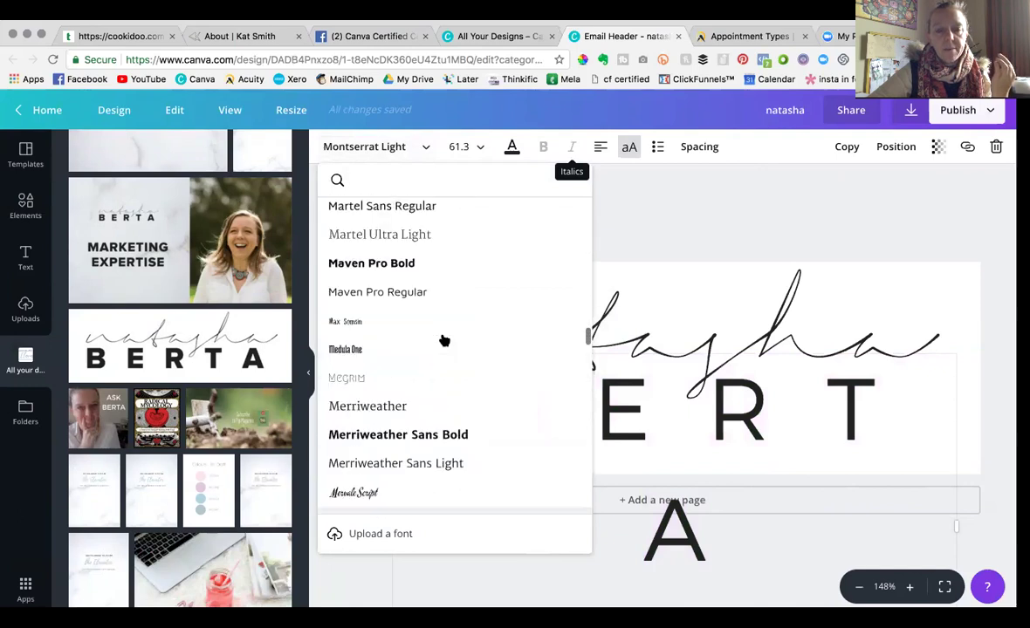
scroll(443, 341, "up", 5)
scroll(444, 340, "down", 15)
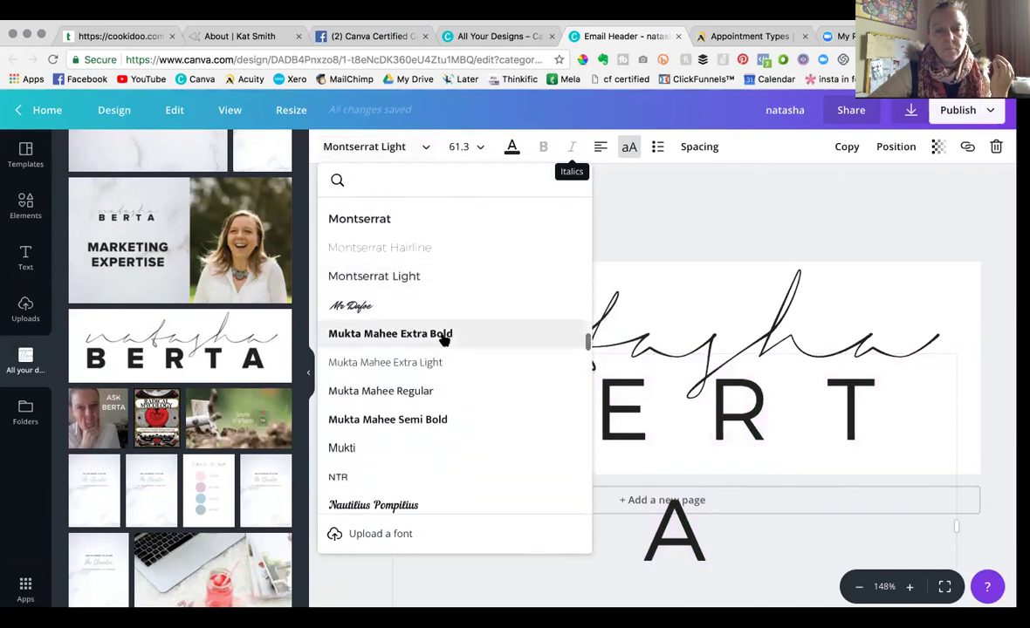
scroll(443, 340, "up", 1)
left_click(371, 258)
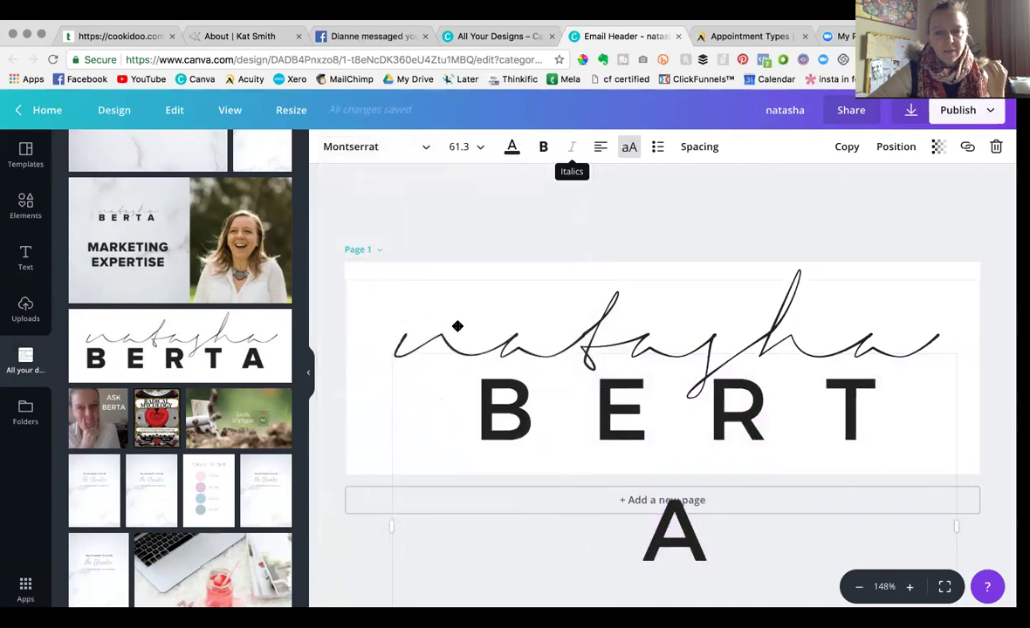
left_click(542, 147)
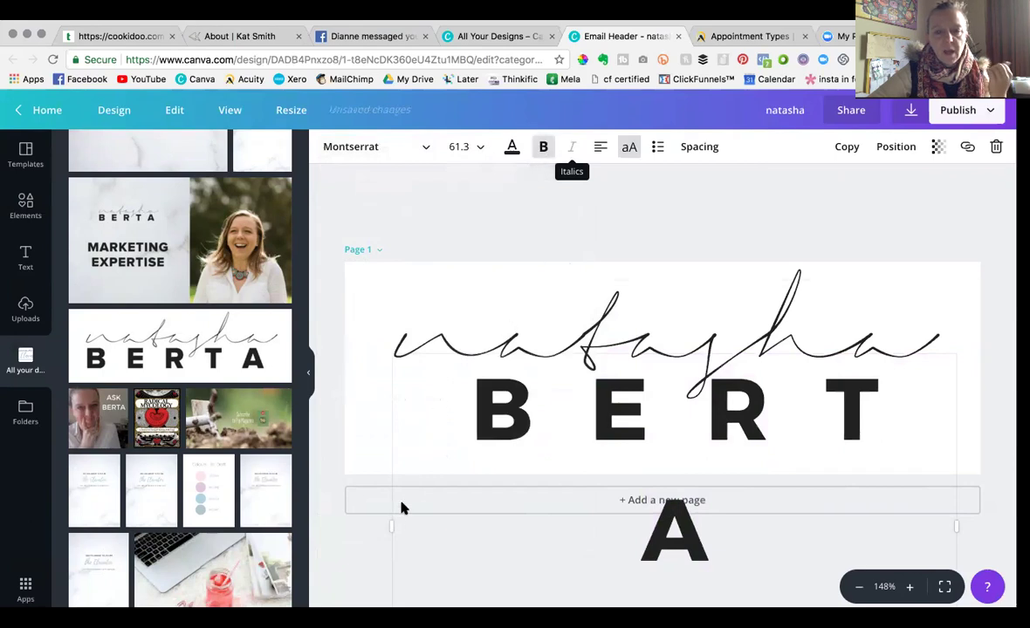
left_click_drag(388, 522, 354, 511)
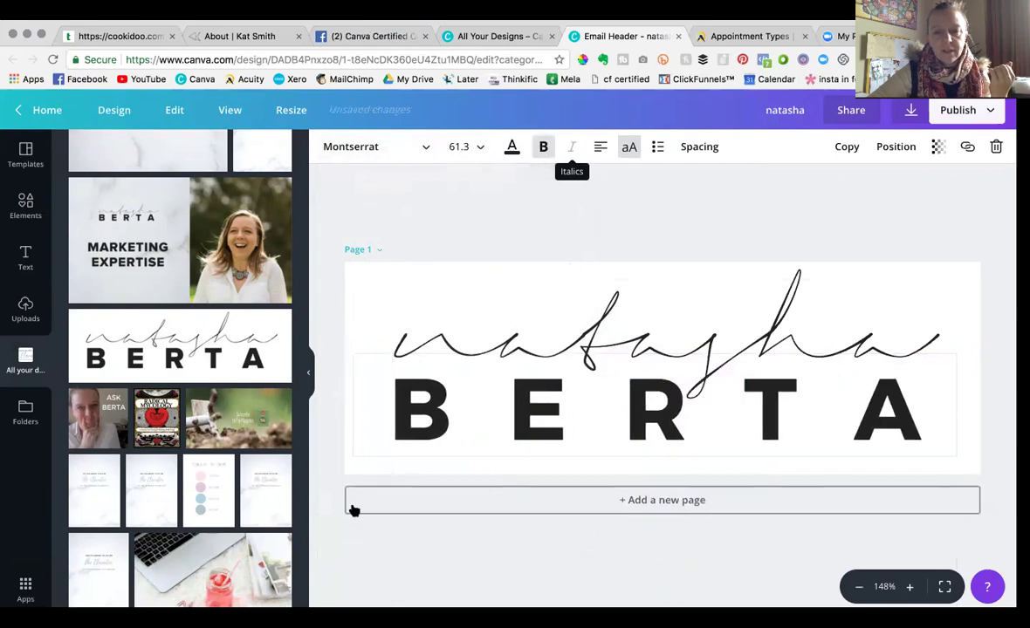
left_click(548, 227)
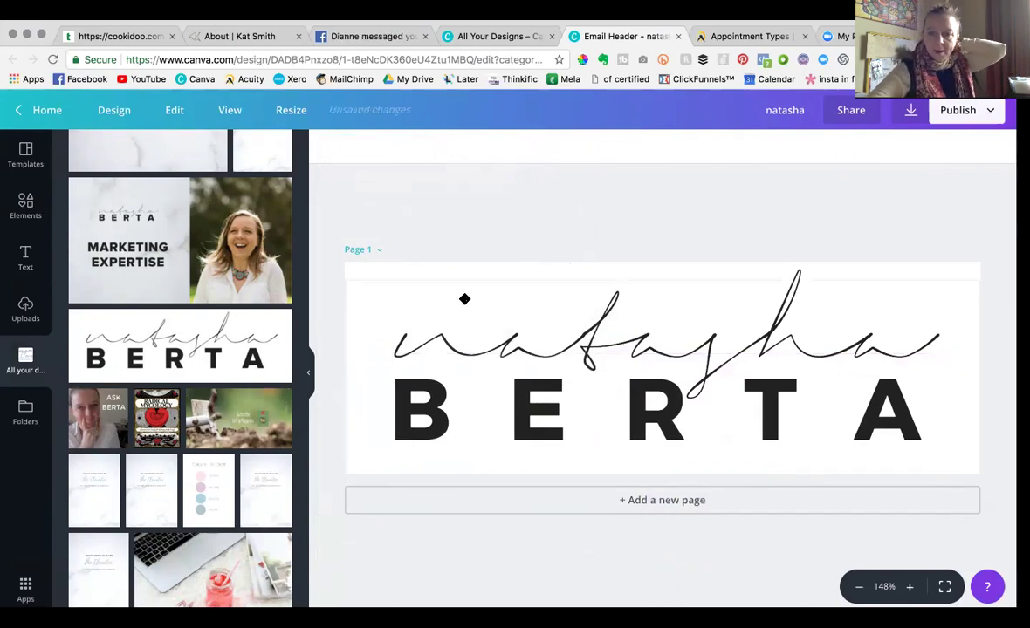
Add page 2 with the funnel one page from The Elevator - WOM Funnel, moving its title left.
left_click(656, 502)
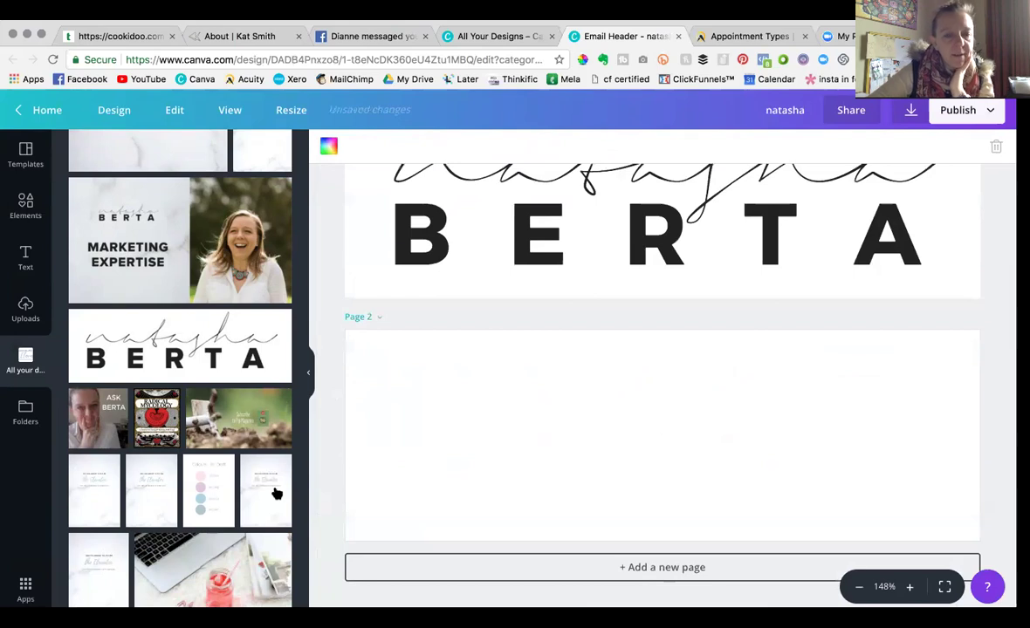
left_click(272, 493)
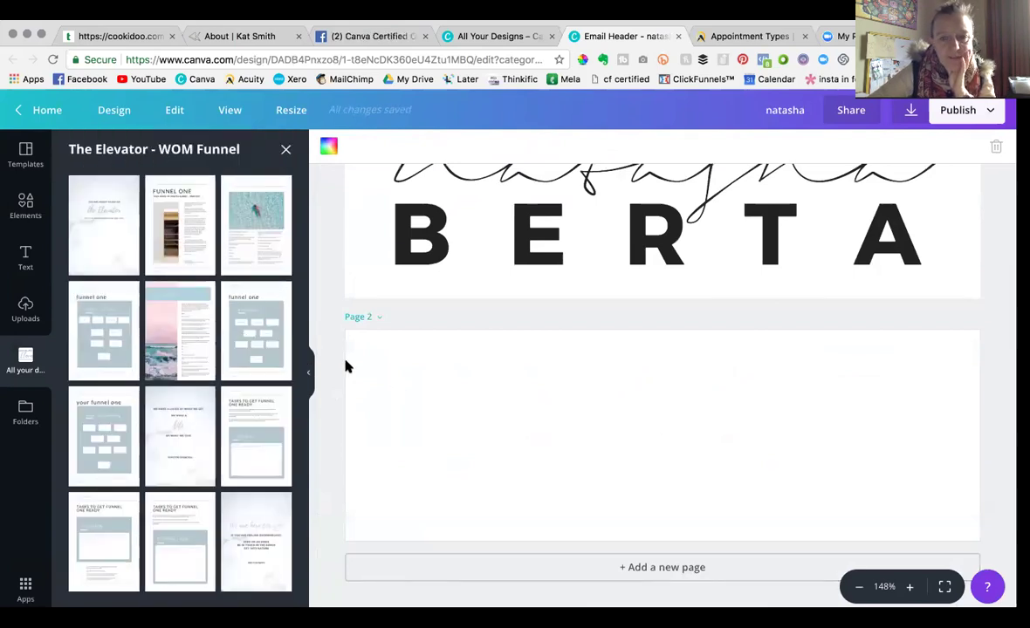
left_click(266, 344)
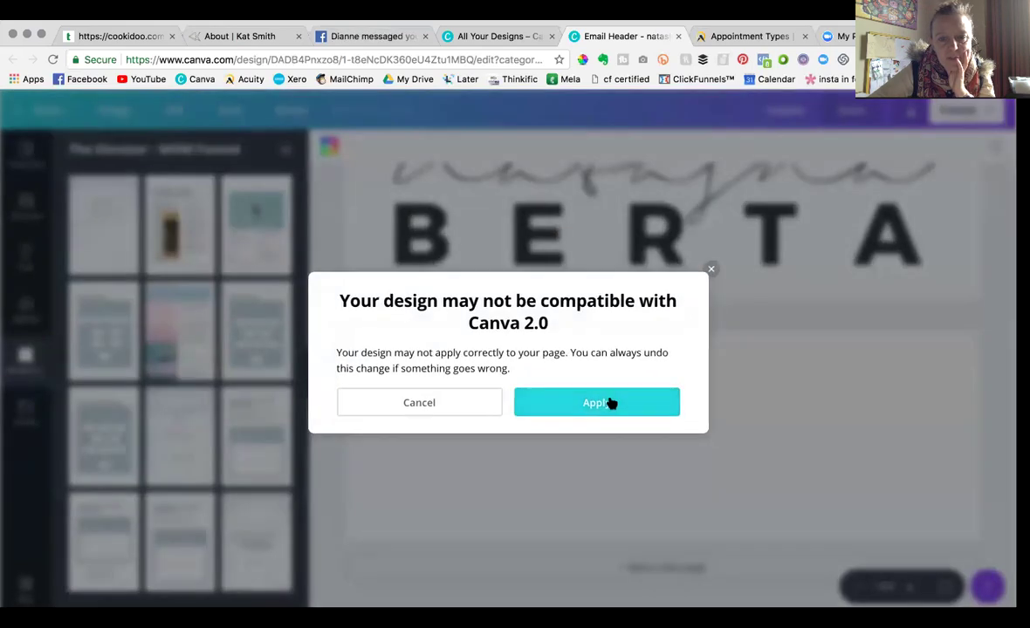
left_click(611, 402)
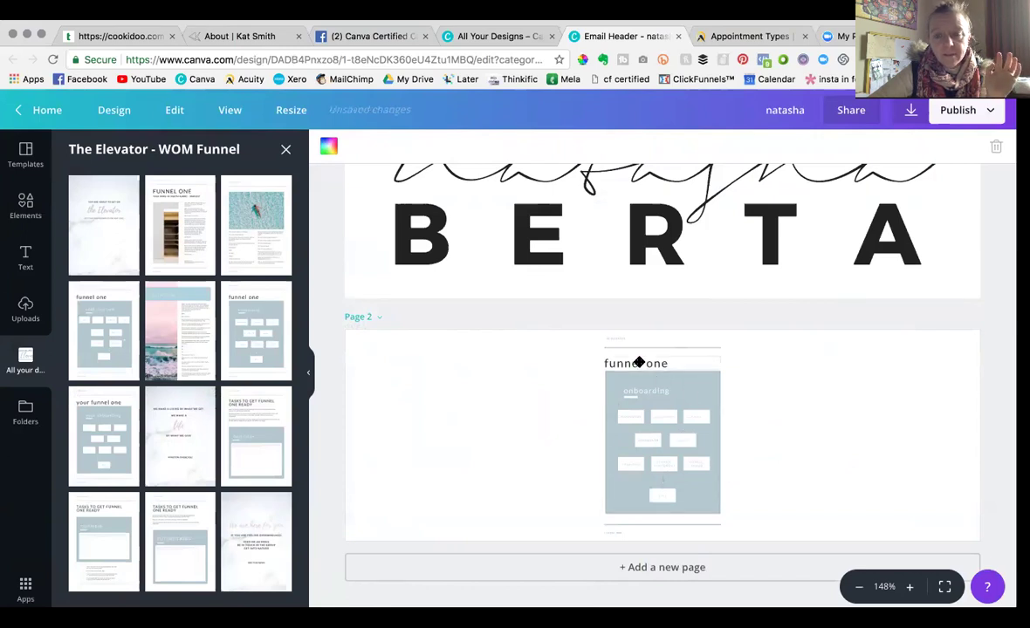
left_click_drag(639, 362, 428, 351)
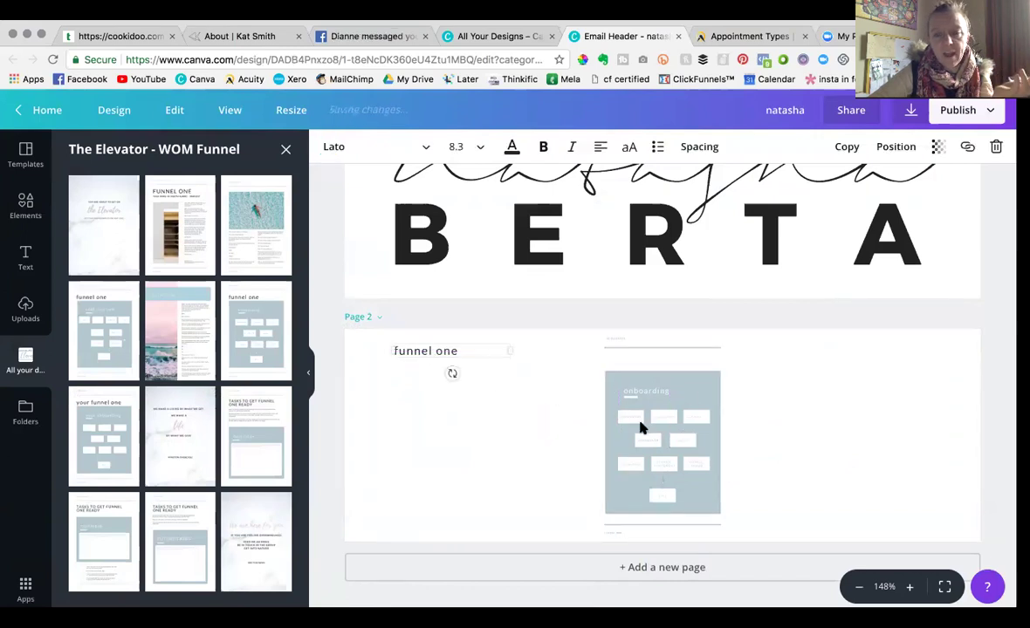